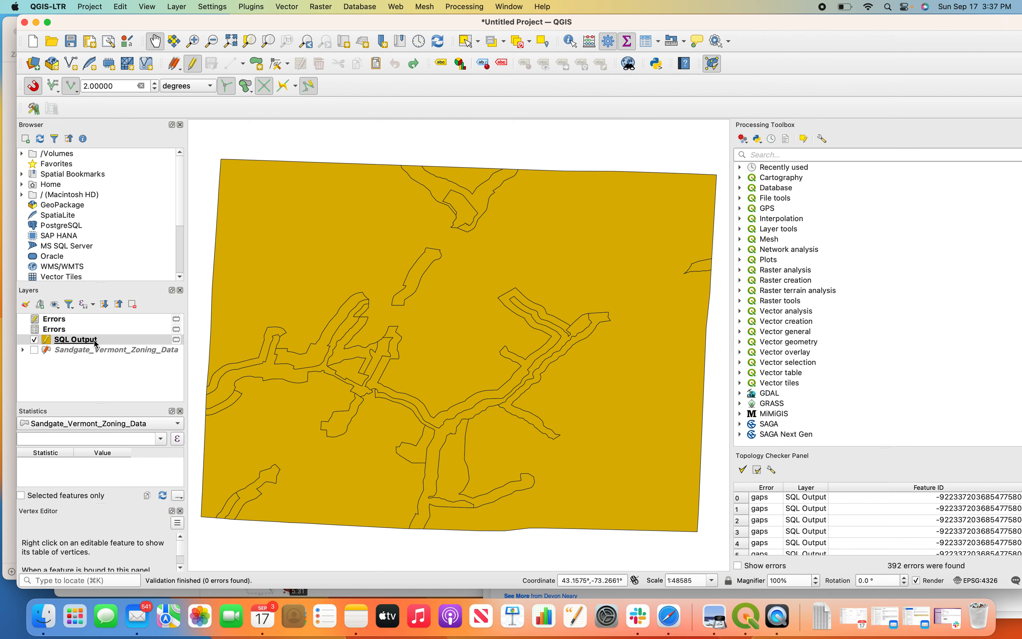
Step: Open the SQL Output layer's attribute table, then switch to Preview and examine the district abbreviations in section 2.1 of Zoning-Bylaws_021813.pdf
right_click(95, 343)
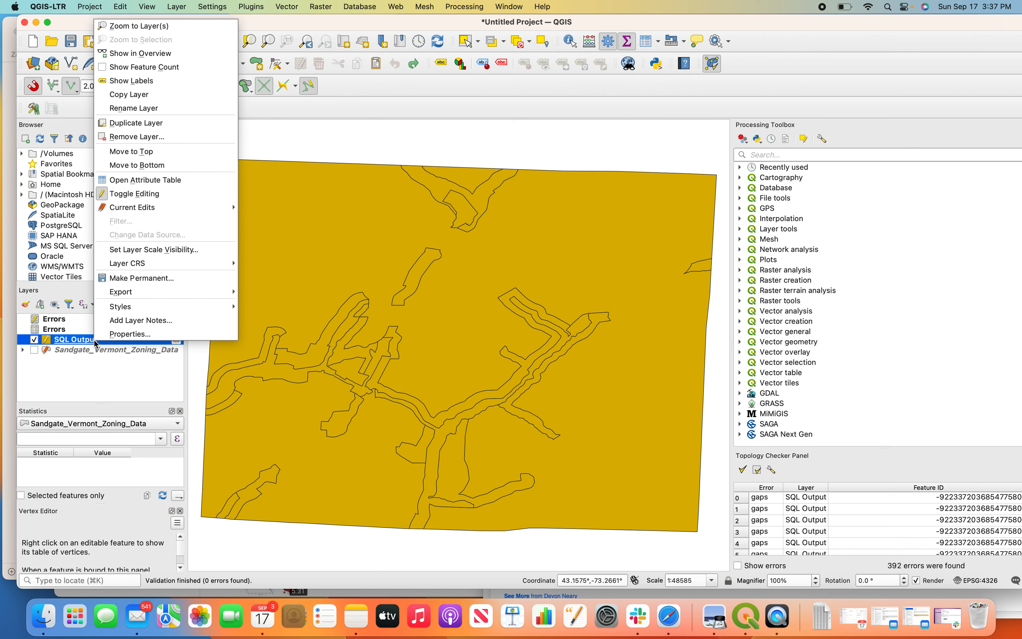
left_click(158, 180)
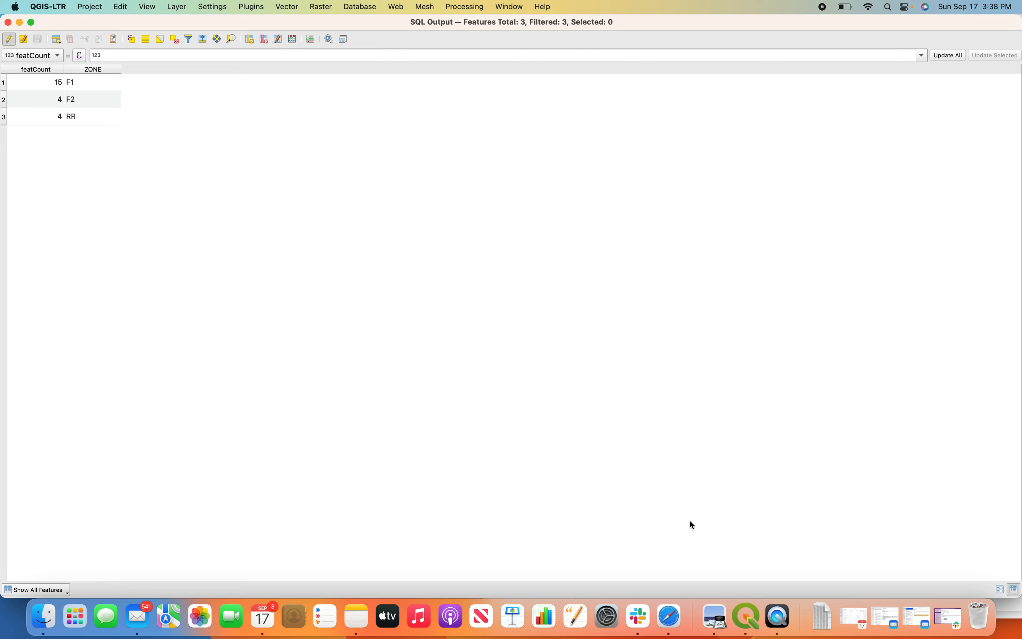
left_click(715, 617)
scroll(481, 344, "down", 5)
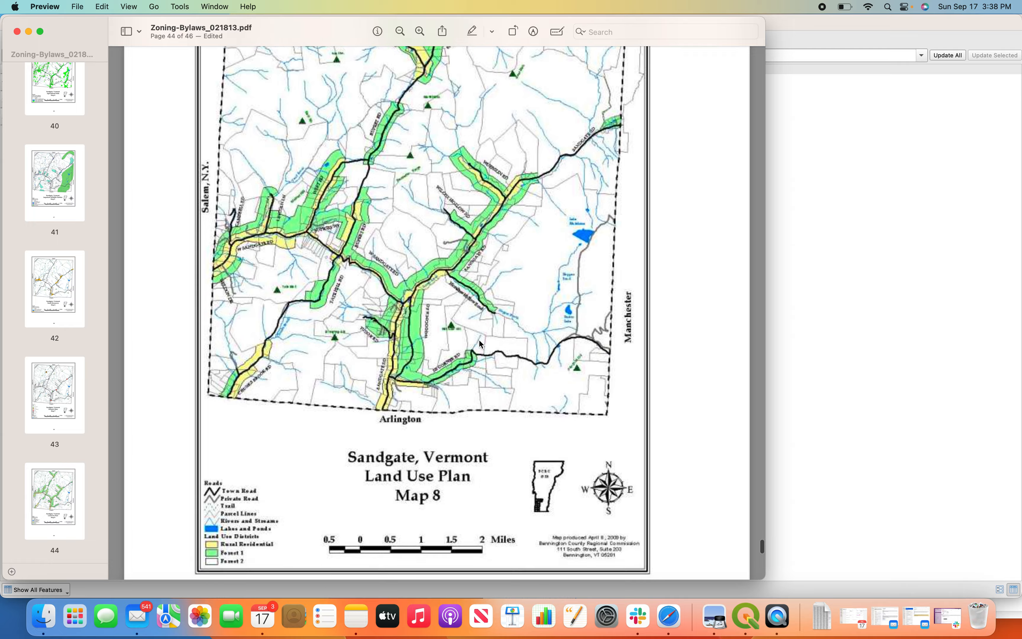
scroll(481, 344, "up", 15)
scroll(481, 344, "up", 20)
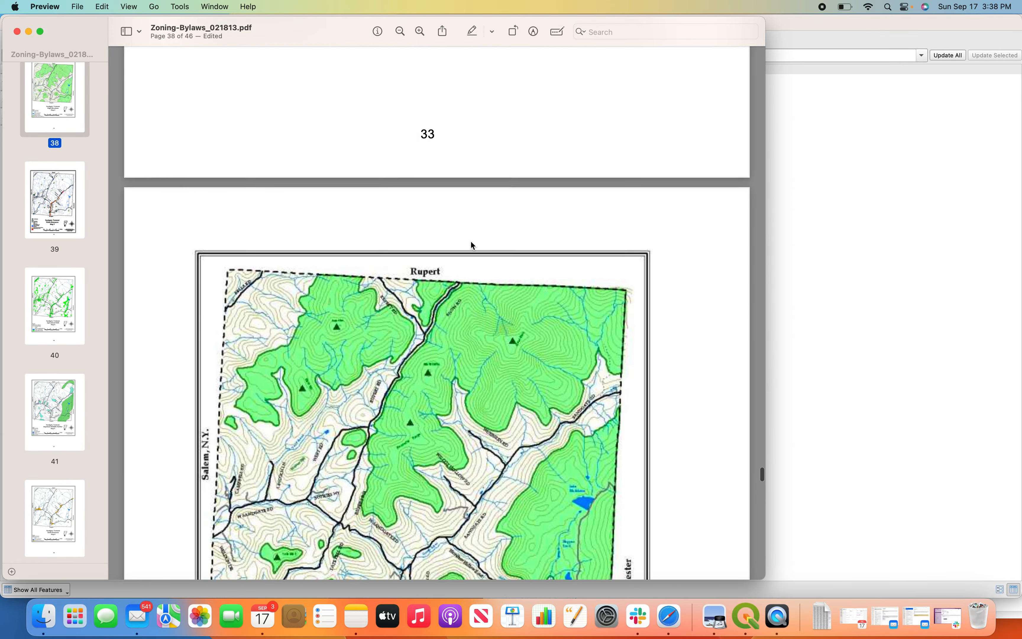
scroll(472, 244, "up", 15)
left_click_drag(762, 445, 756, 149)
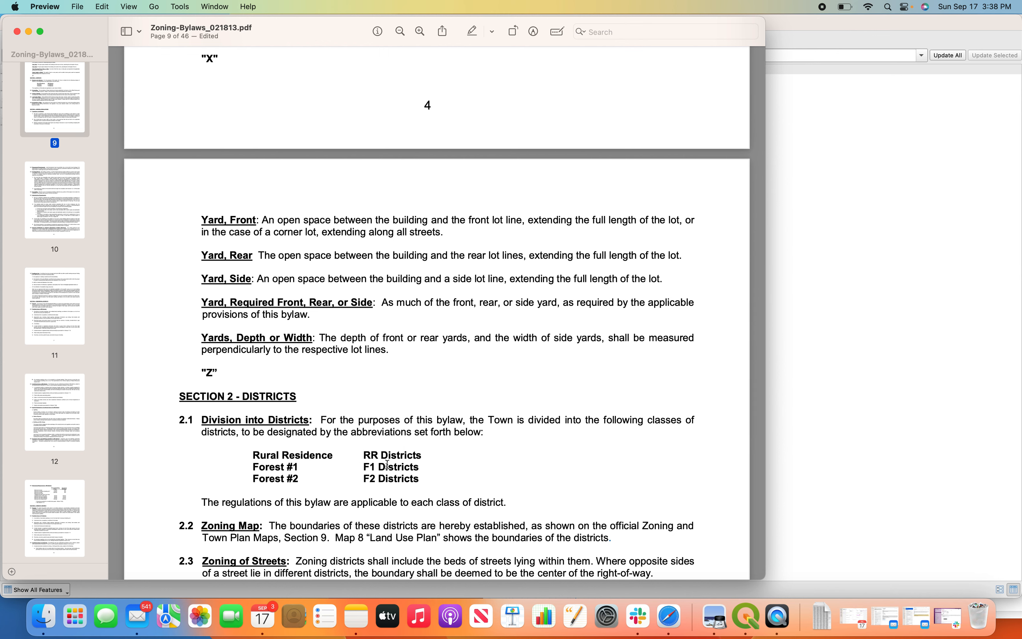
left_click(805, 24)
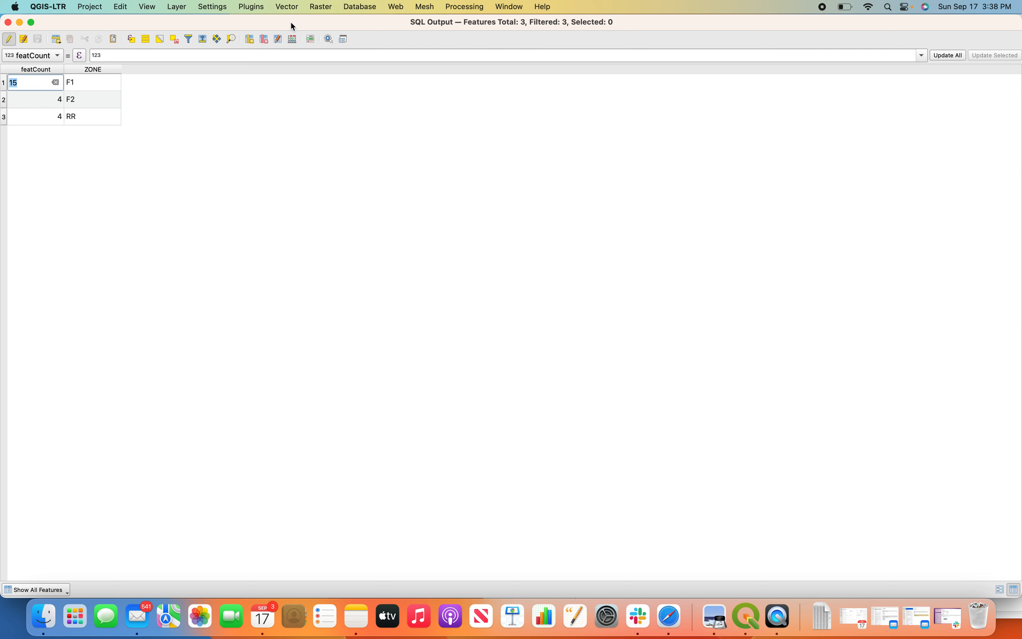
Step: Reopen the attribute table of the SQL Output layer in QGIS with editing enabled
left_click(8, 23)
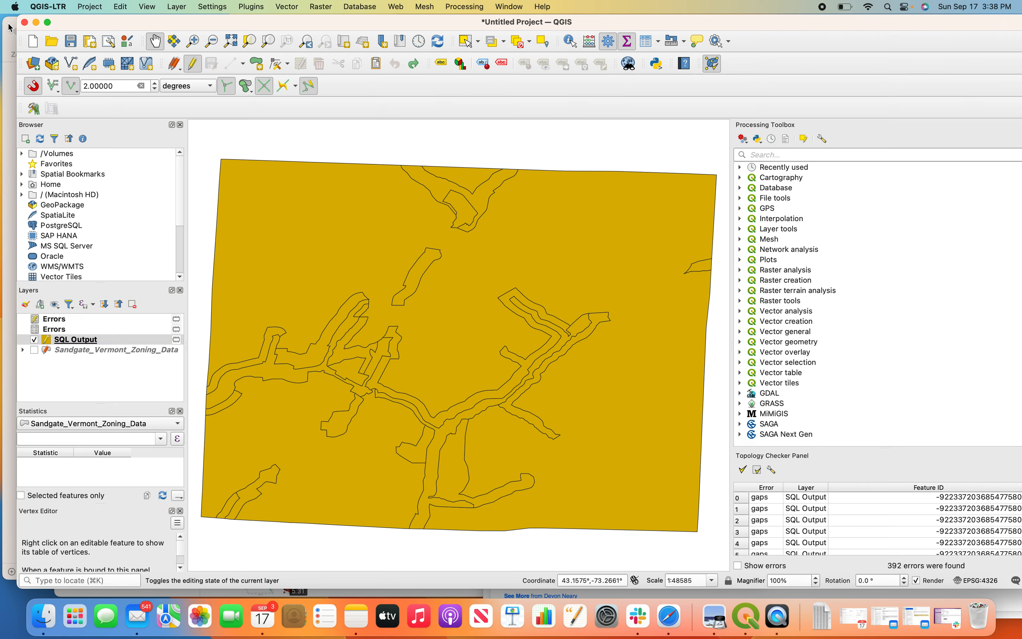
right_click(82, 343)
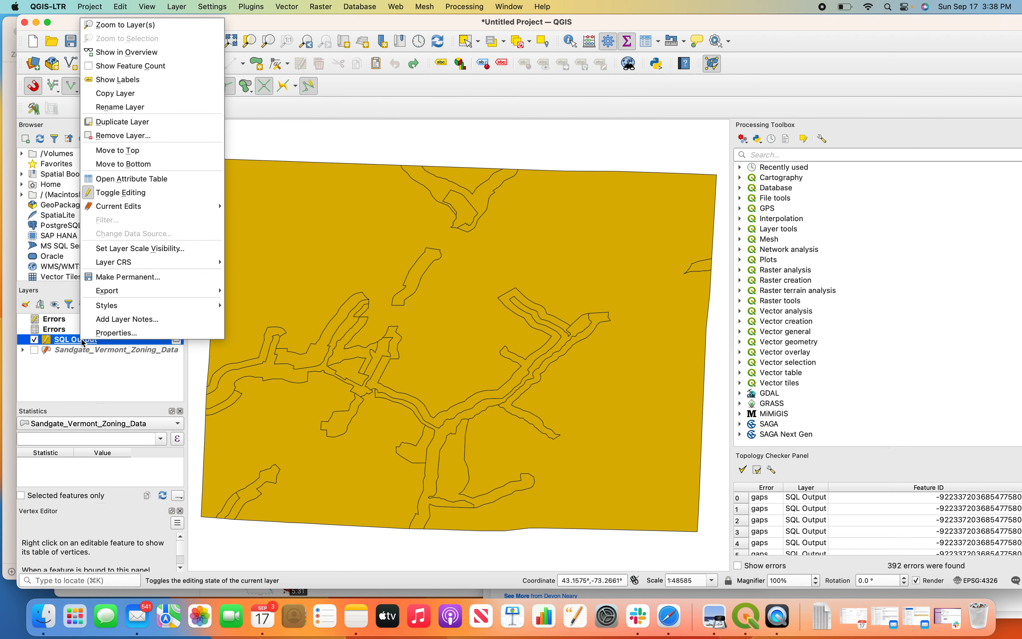
left_click(165, 185)
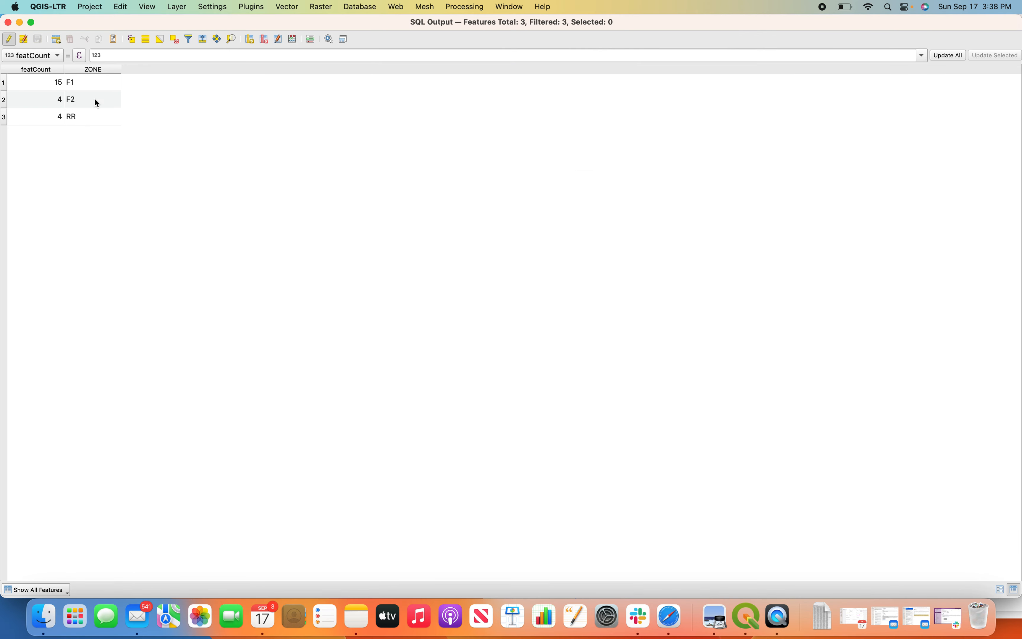
left_click(9, 40)
left_click(10, 40)
Step: Set up a new text (string) field named Jurisdiction with a length of 25 in the Field Calculator
left_click(291, 40)
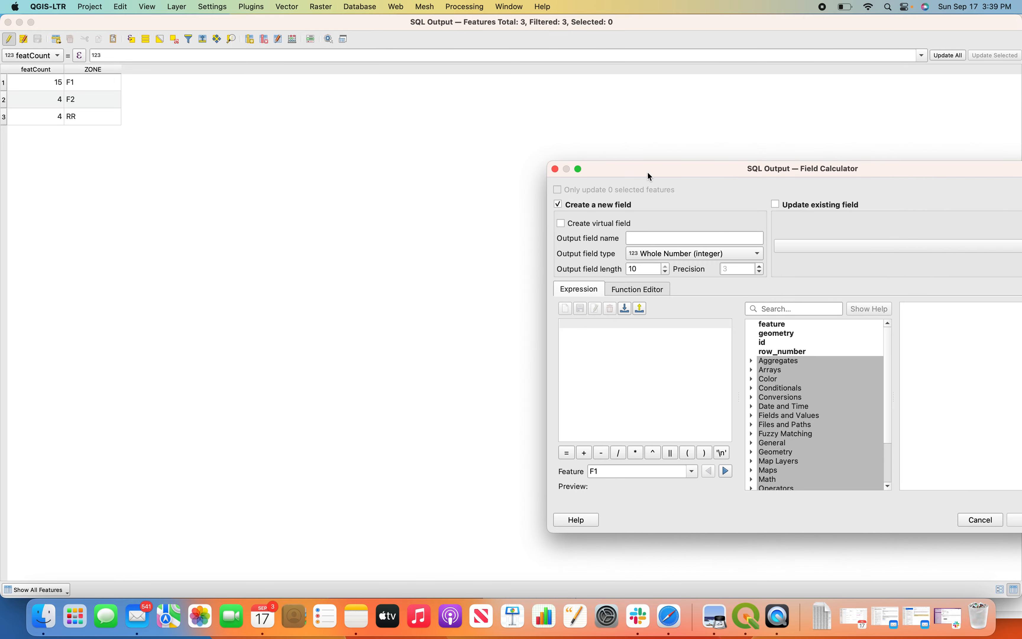
left_click_drag(646, 171, 447, 157)
left_click(437, 223)
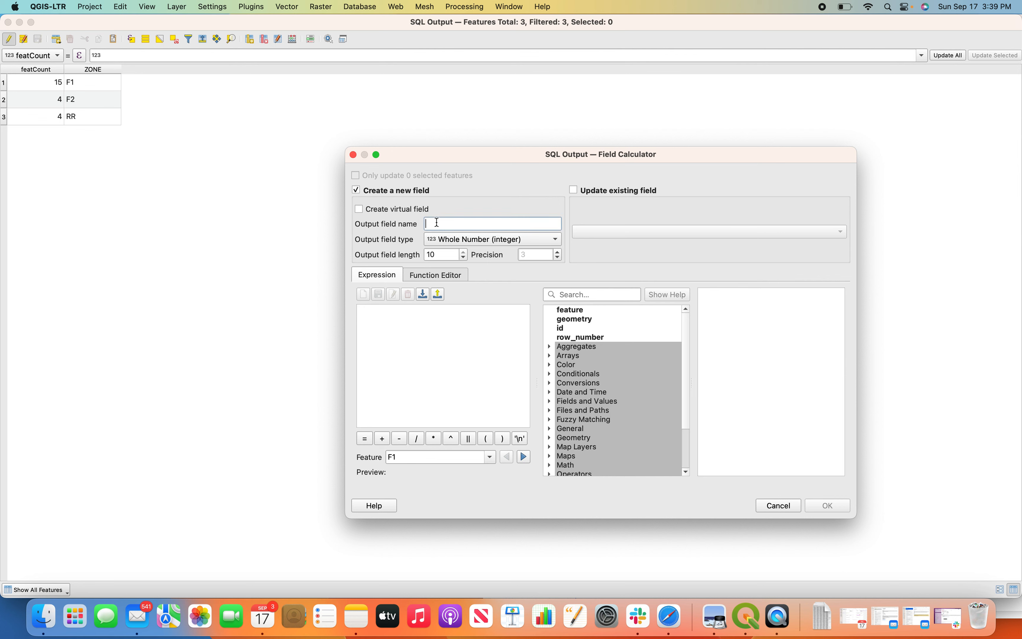
type("Jurisdiction")
left_click(437, 240)
left_click(439, 267)
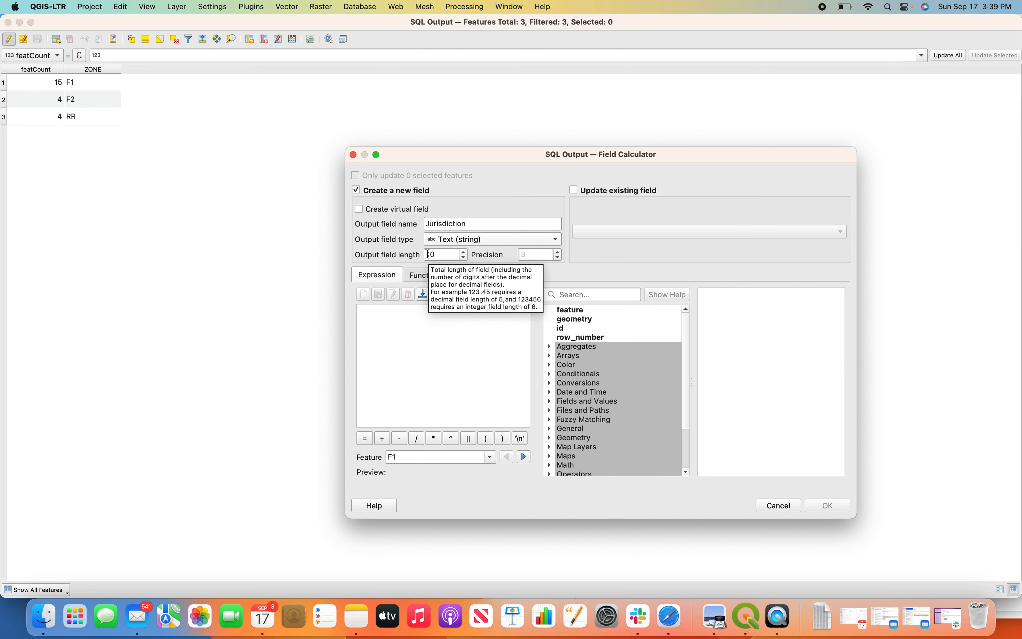
left_click_drag(438, 254, 420, 256)
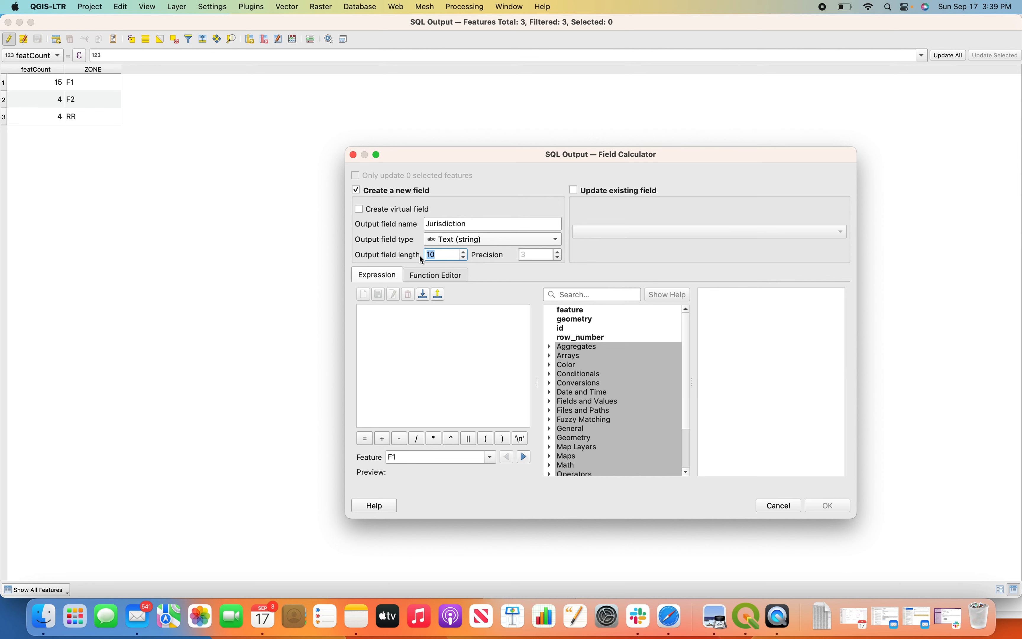
type("25")
Step: Enter the expression 'Sandgate' for the Jurisdiction field and create the field for all features
left_click(438, 328)
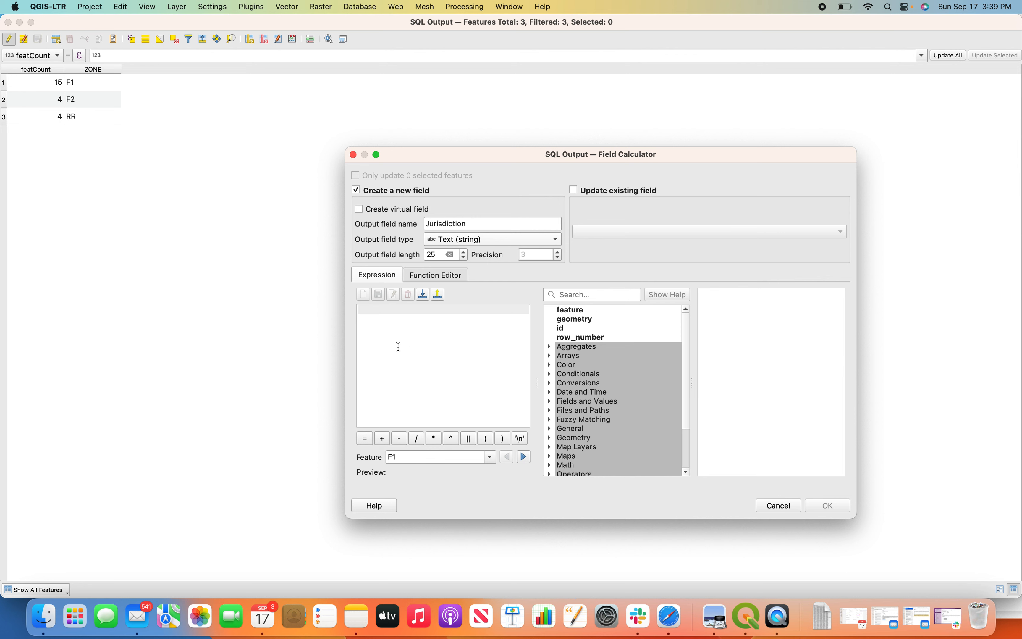
type("'")
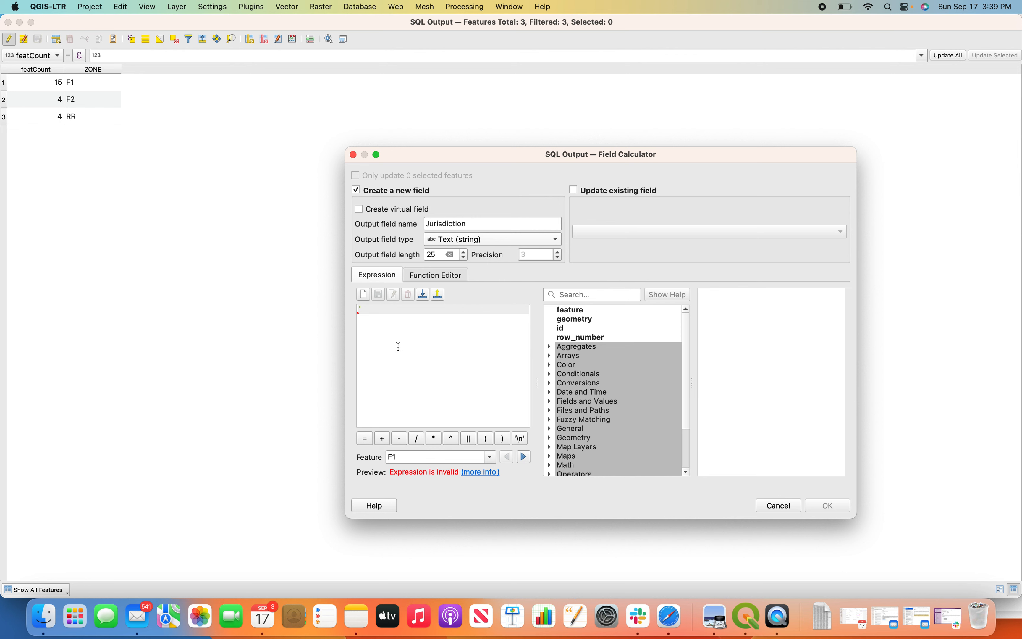
type("Sandgate'")
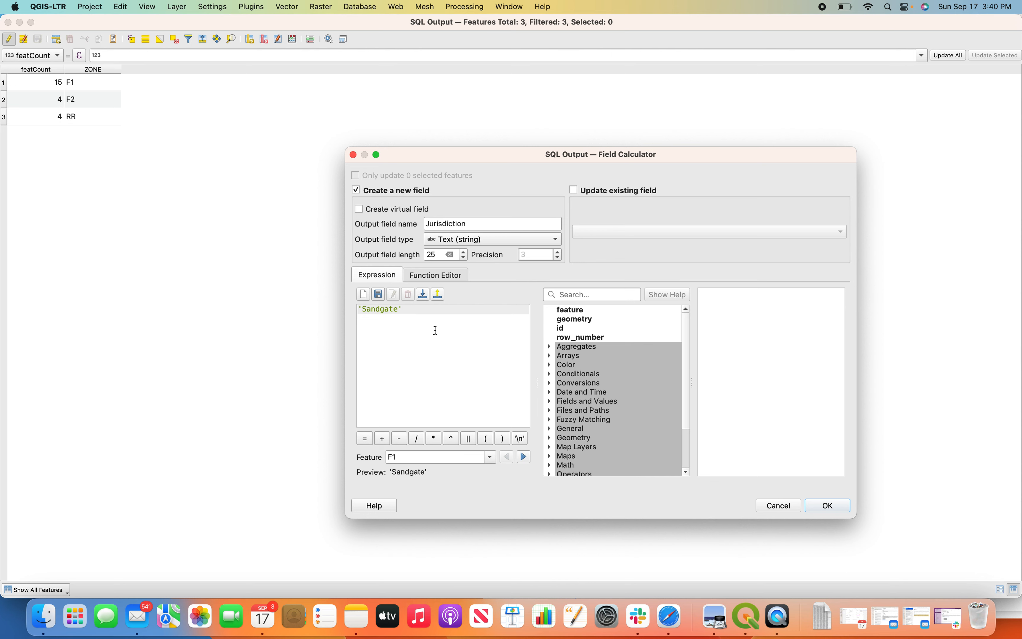
left_click(826, 508)
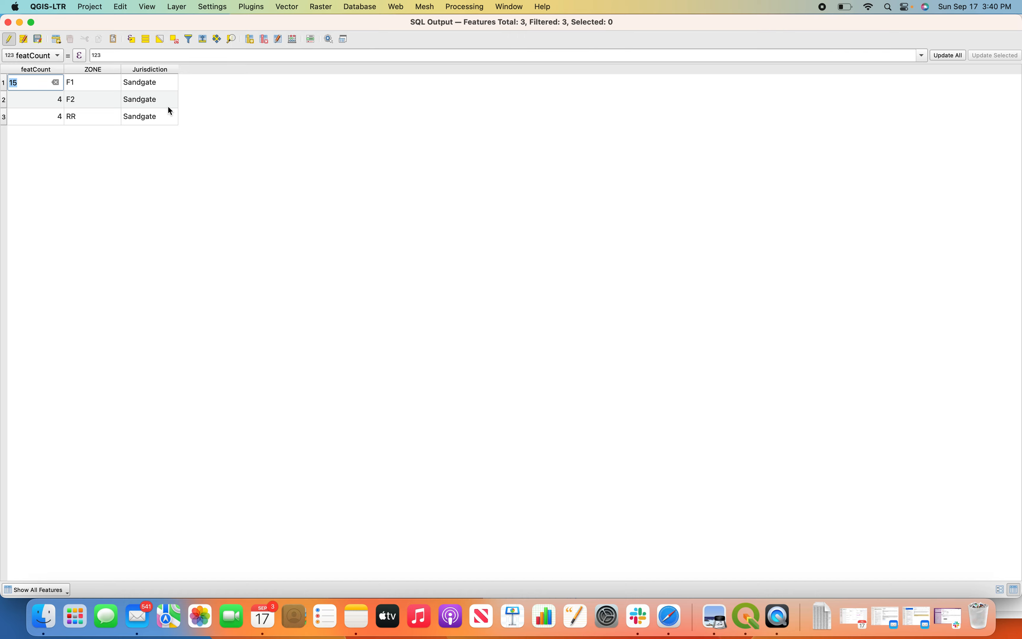
Step: Set up another new text (string) field named County with a length of 25 in the Field Calculator
left_click(297, 45)
left_click(443, 222)
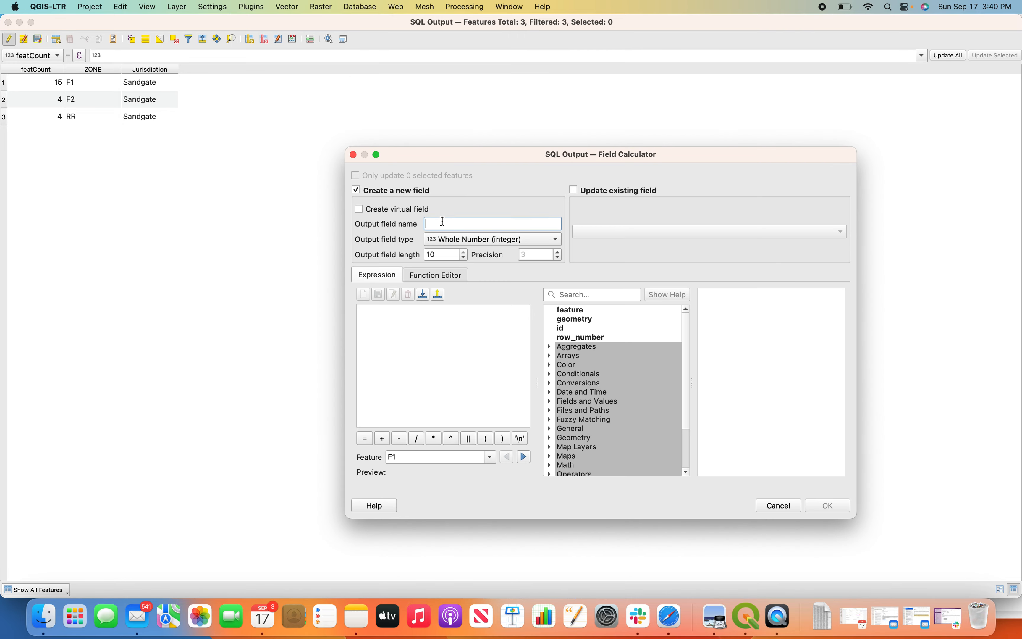
type("County")
left_click(462, 240)
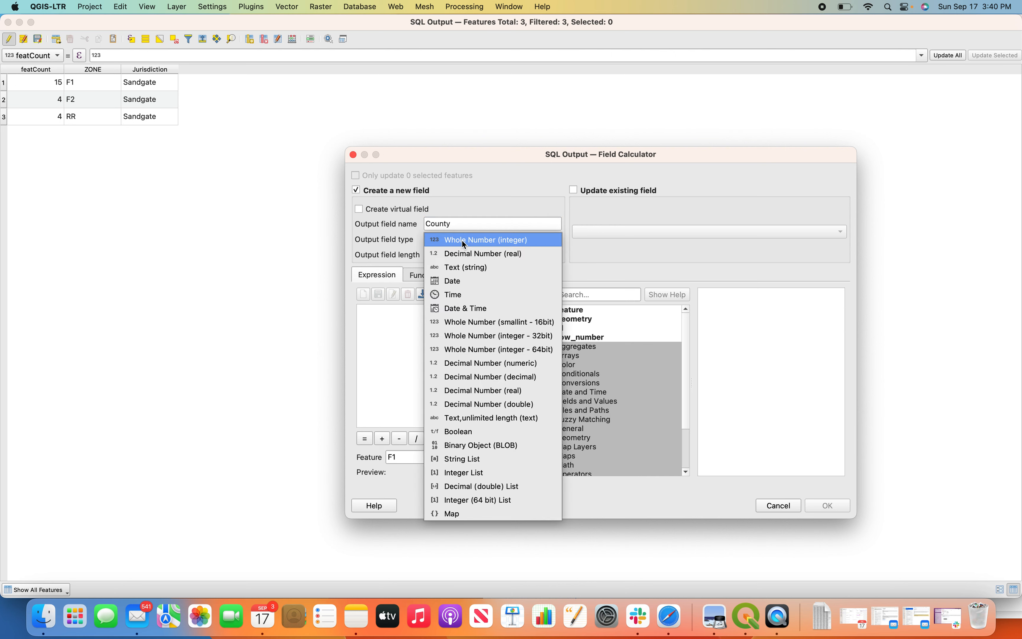
left_click(457, 268)
left_click_drag(440, 255, 420, 256)
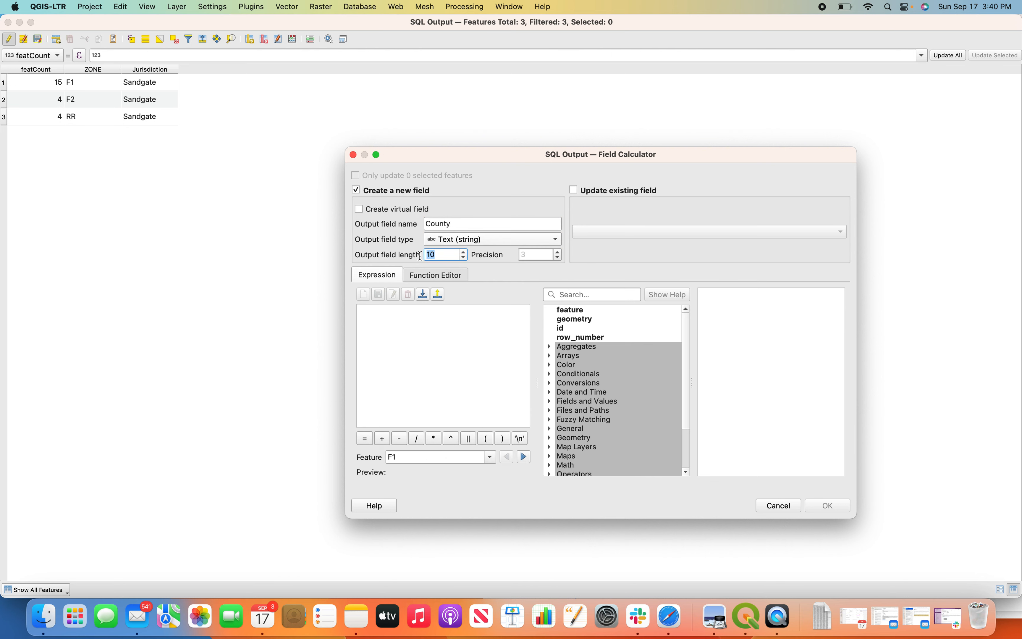
type("25")
Step: Enter the expression 'Bennington' for the County field and create the field for all features
left_click(406, 356)
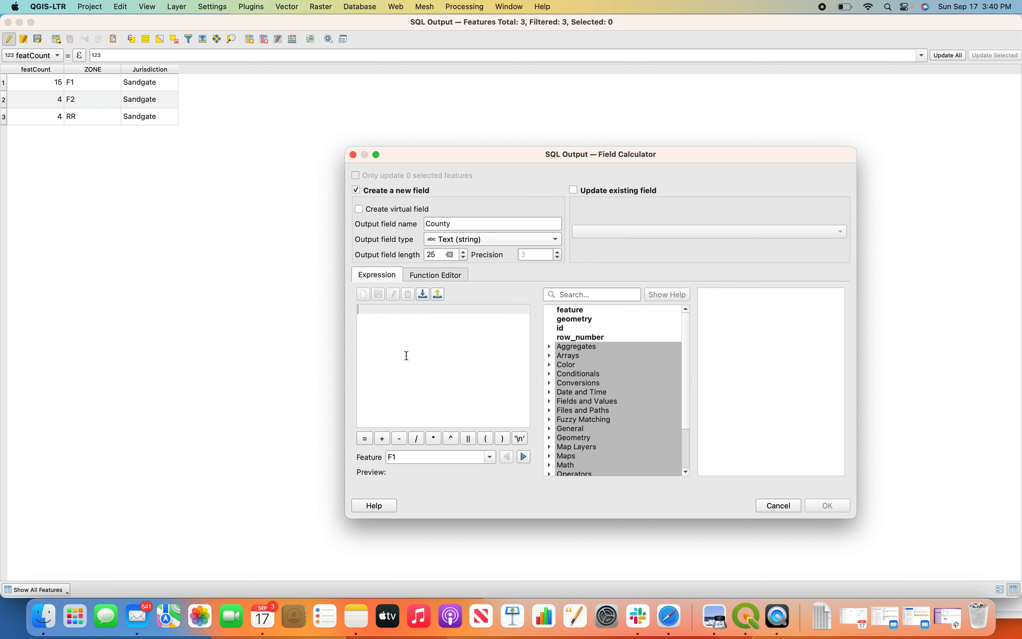
type("'Bennington'")
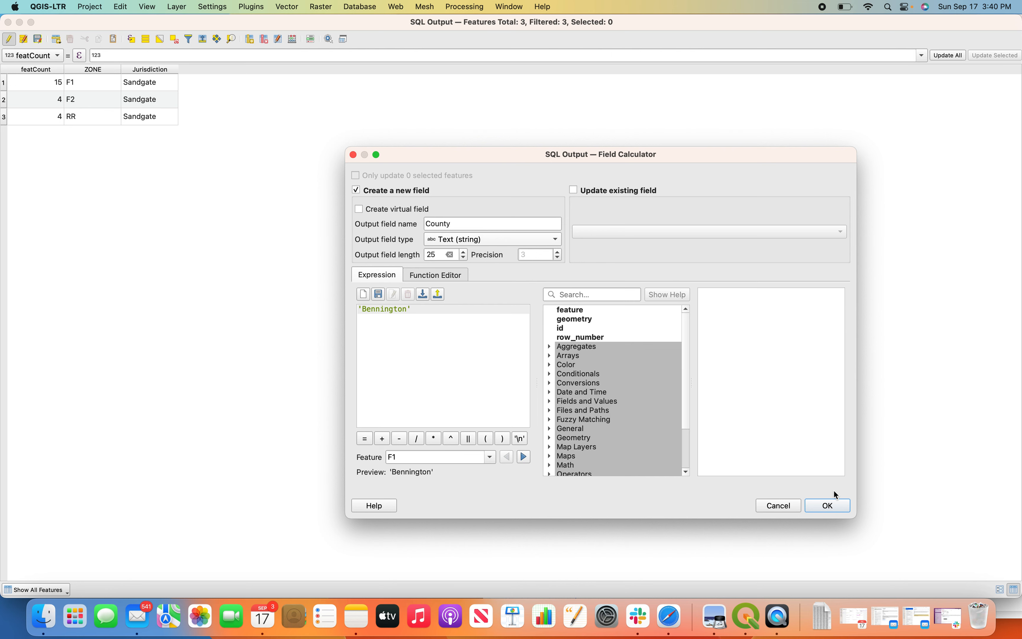
left_click(828, 501)
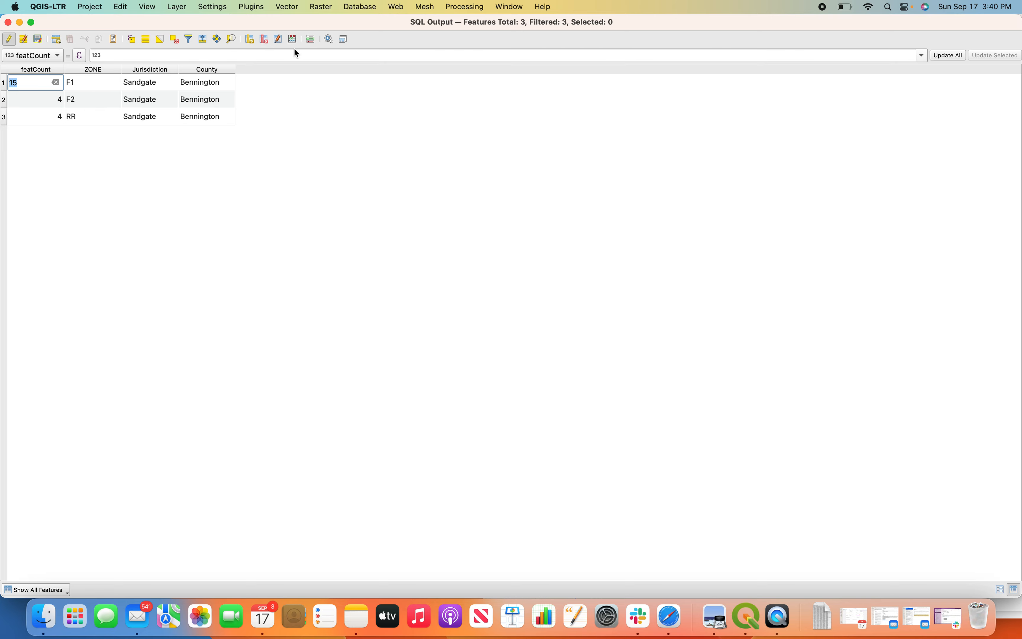
Step: Set up a new text (string) field named Abbreviated District Name with a length of 25 in the Field Calculator
left_click(294, 39)
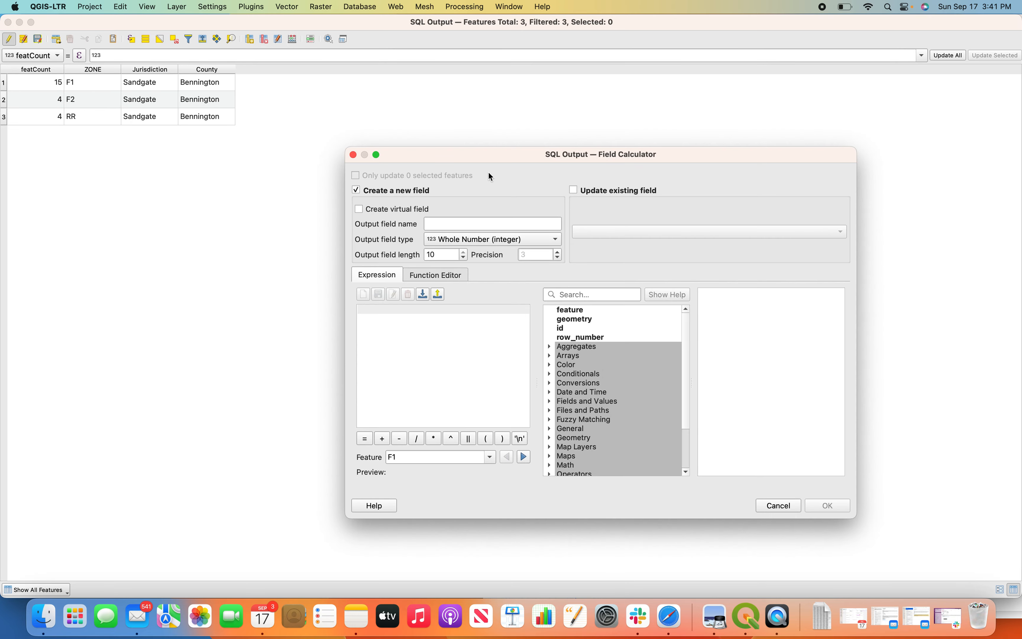
left_click(429, 224)
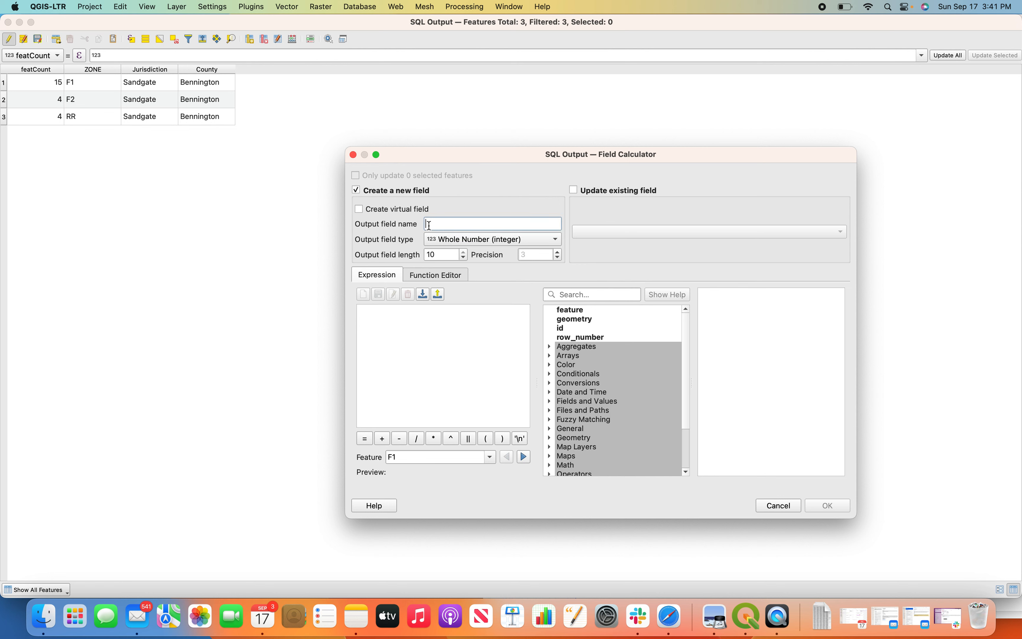
type("Abbrevia")
key("BackSpace")
key("BackSpace")
key("BackSpace")
key("BackSpace")
key("BackSpace")
key("BackSpace")
key("BackSpace")
key("BackSpace")
type("Ab")
type("viated District Name")
left_click(497, 241)
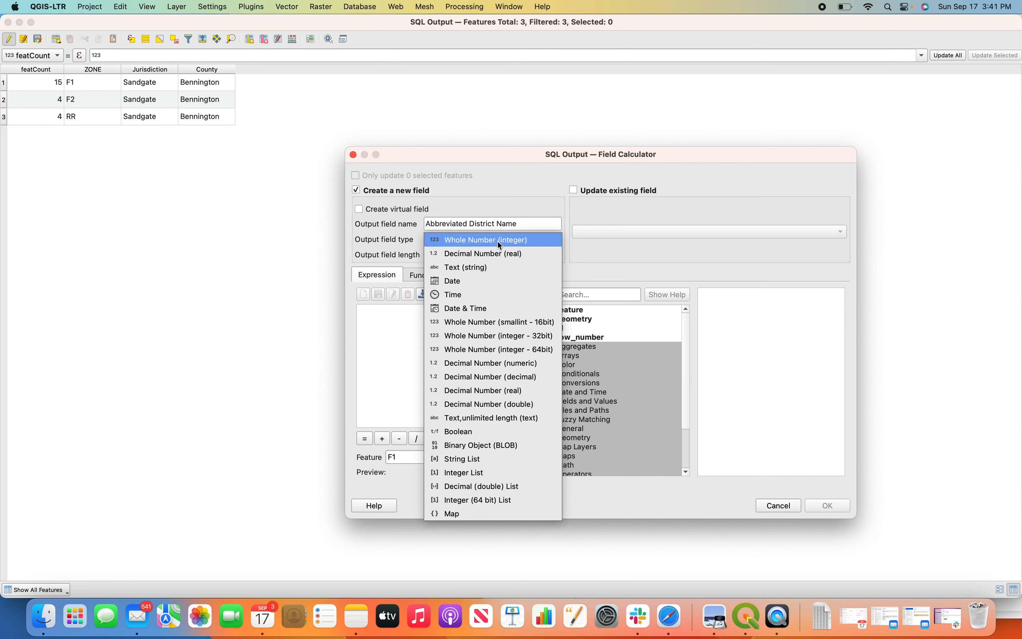
left_click(477, 268)
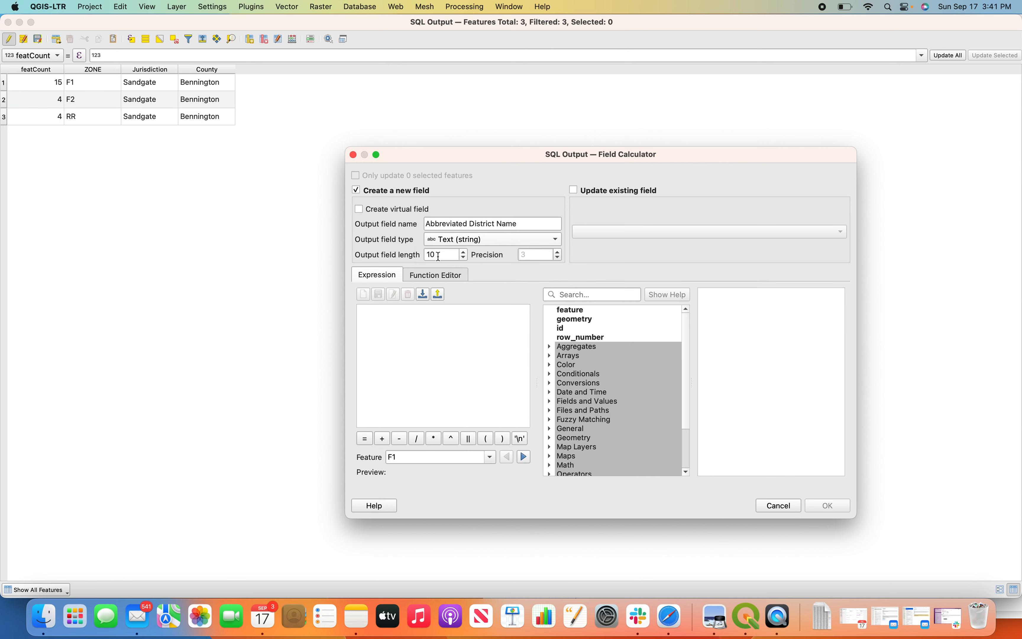
left_click_drag(439, 255, 418, 256)
type("25")
Step: Use the existing ZONE field as the expression for the Abbreviated District Name field
left_click(418, 338)
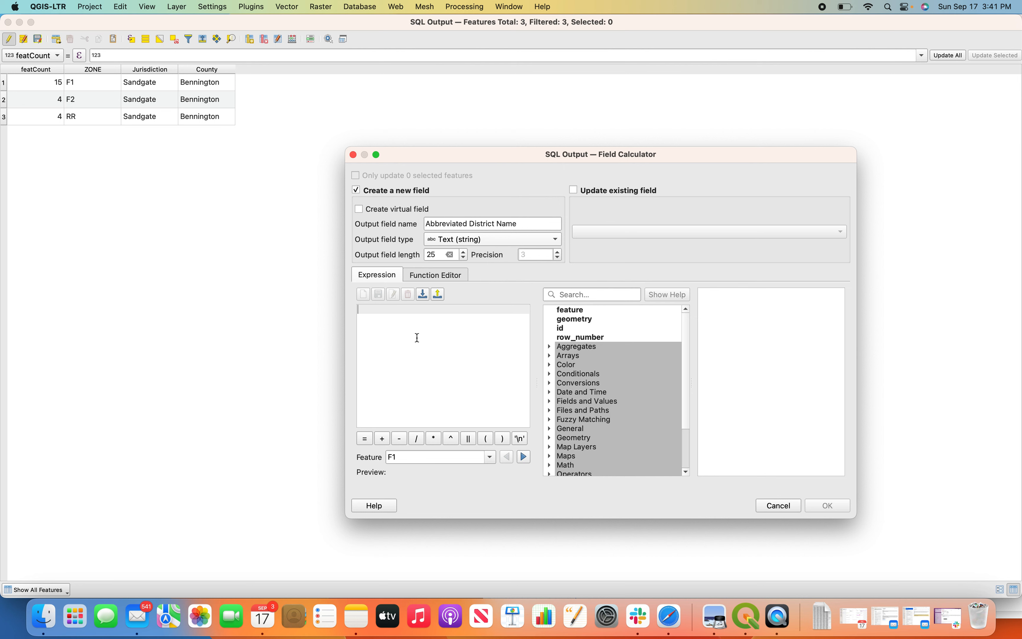
type("ZONE")
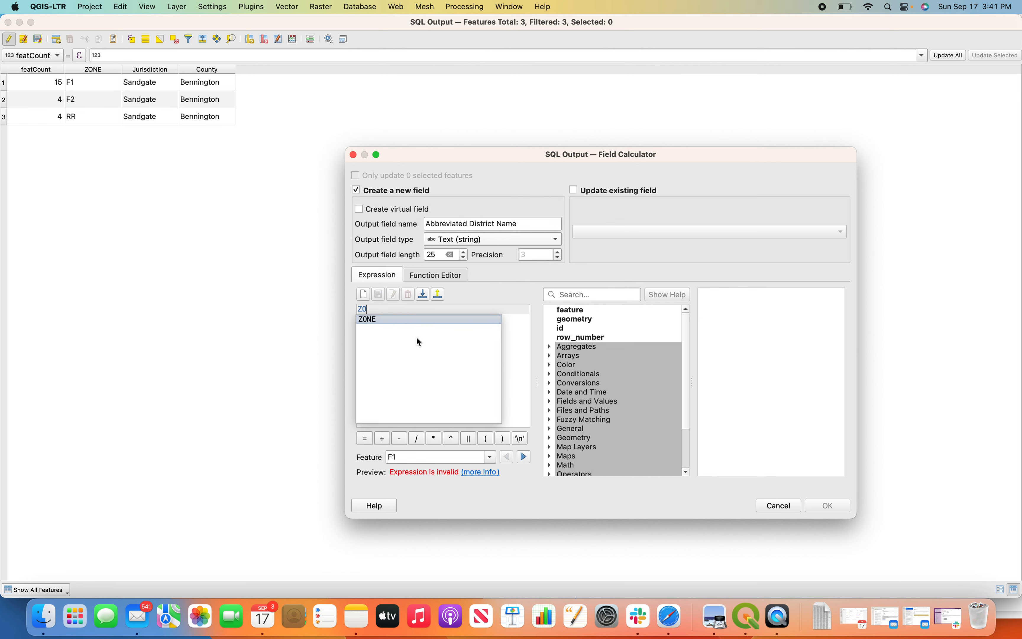
left_click(401, 320)
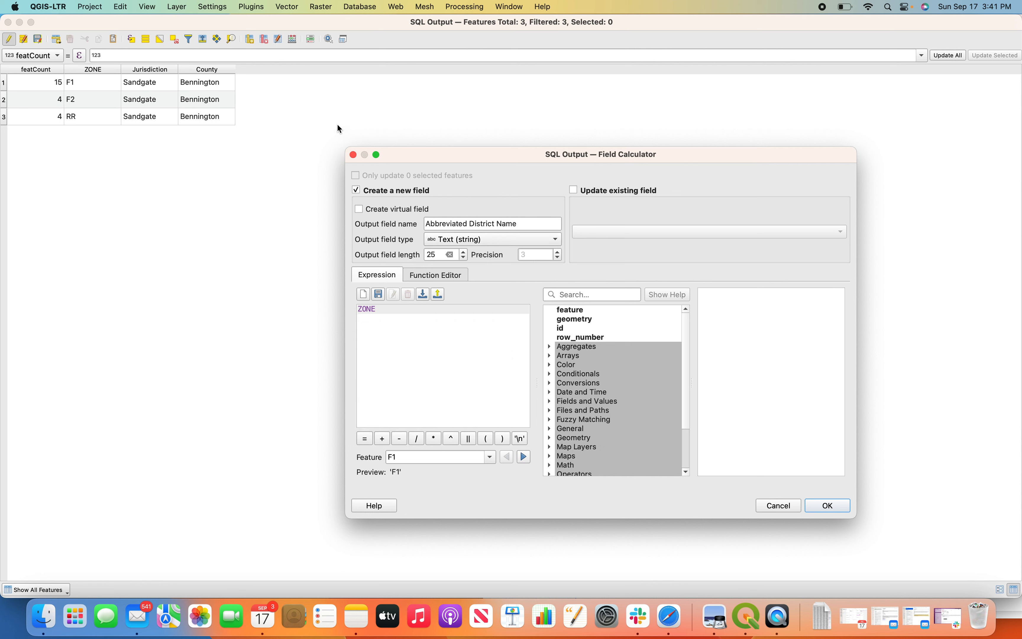